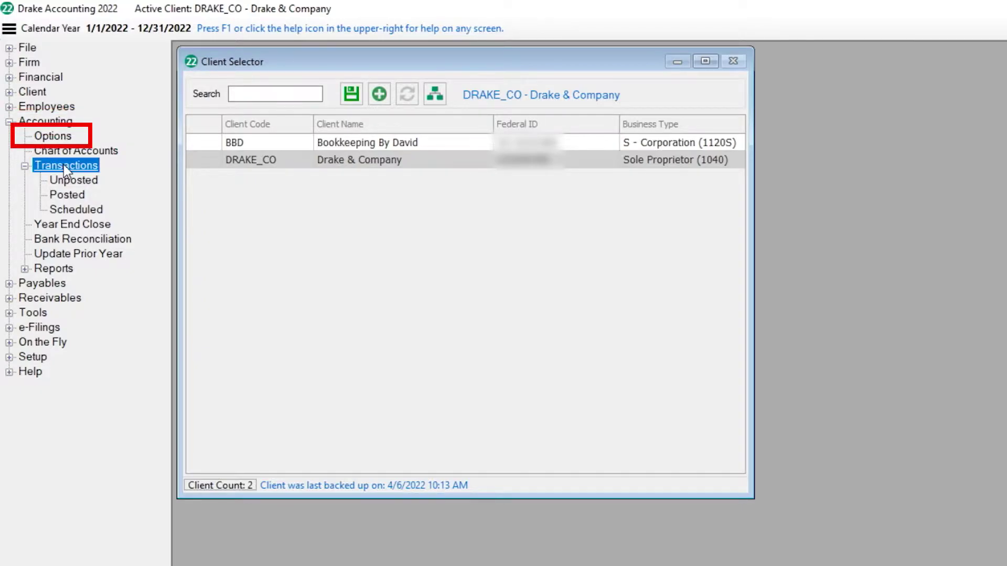
- Open the Accounting Options dialog from the Accounting section of the left tree
left_click(52, 136)
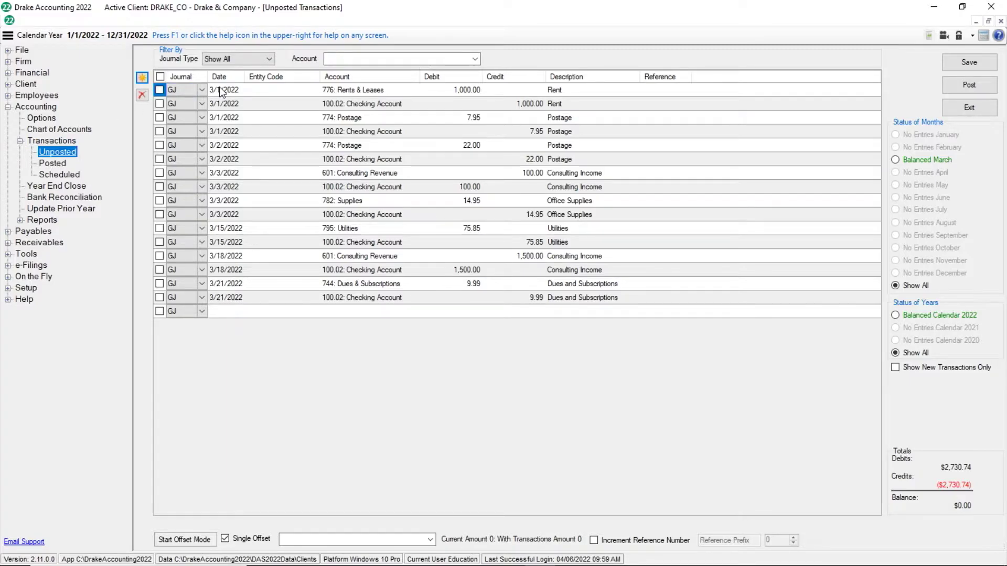
- Check the Journal Type and Account filter lists, leaving both on Show All
left_click(260, 60)
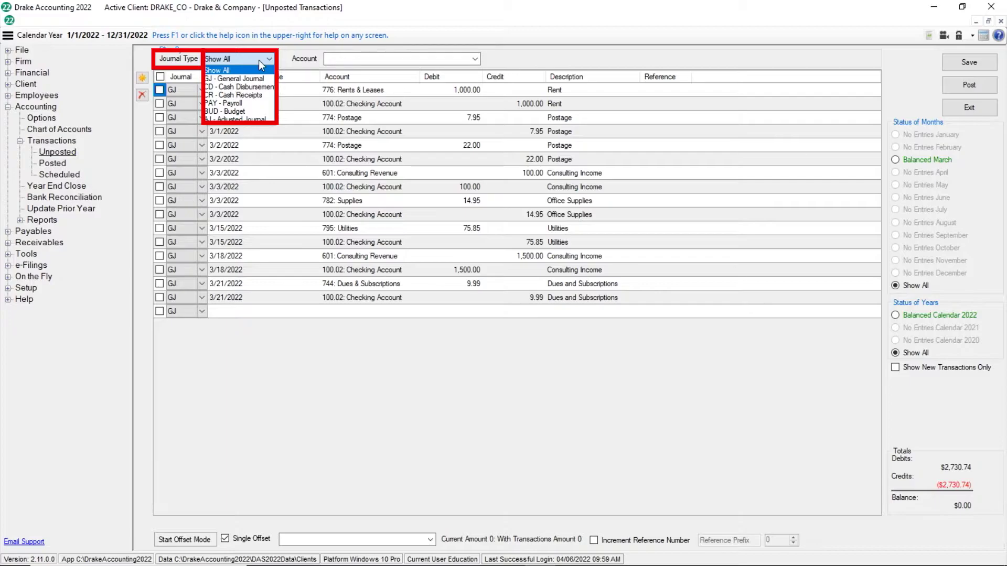
left_click(259, 62)
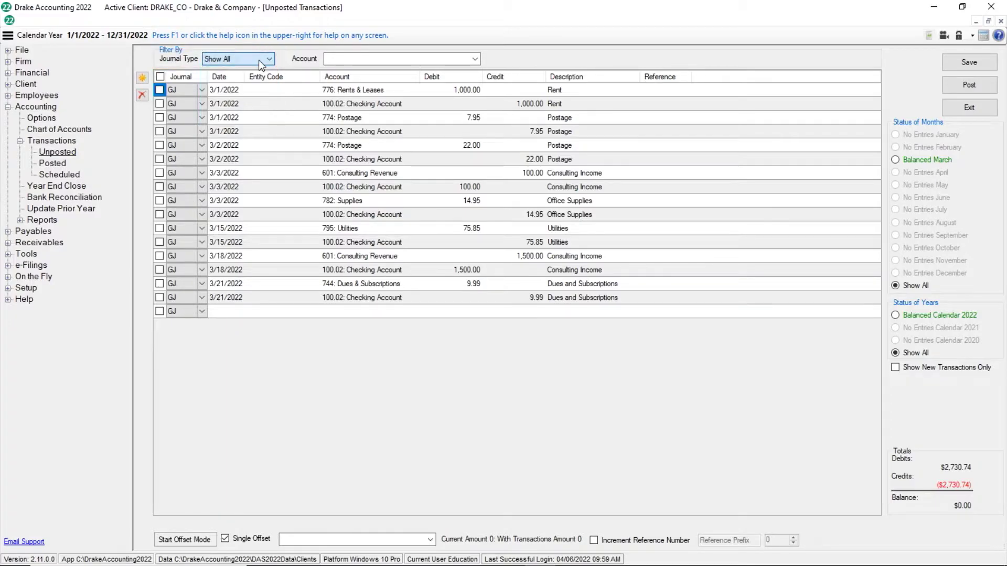
left_click(475, 60)
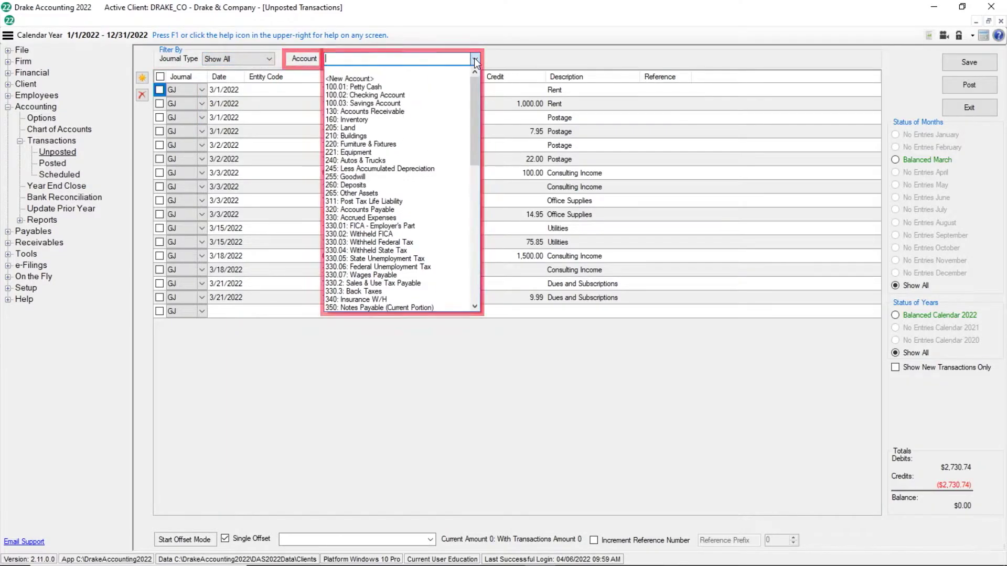
left_click(508, 55)
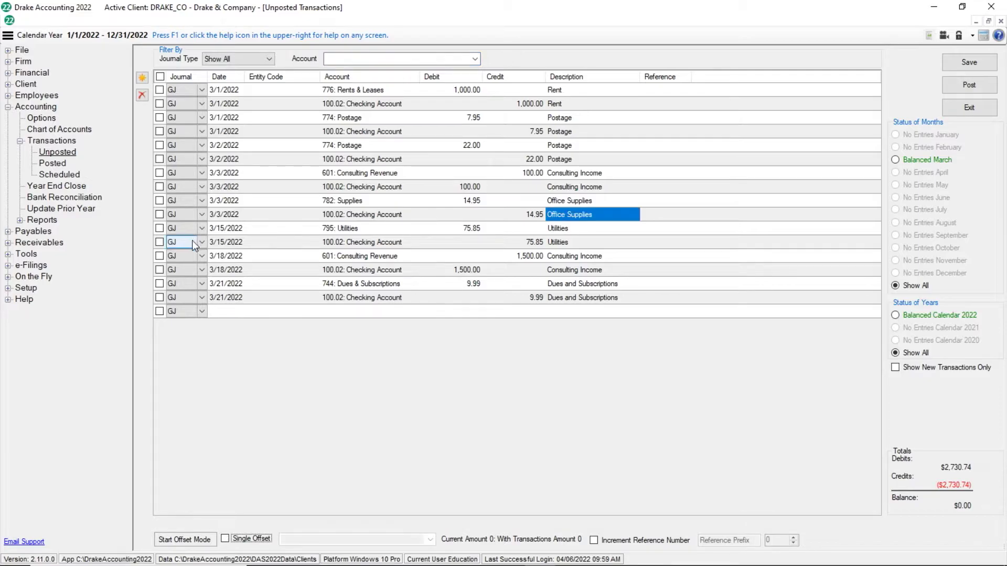
- Insert a 2/15/2022 line debiting 774: Postage 22.00 with description Postage
left_click(145, 78)
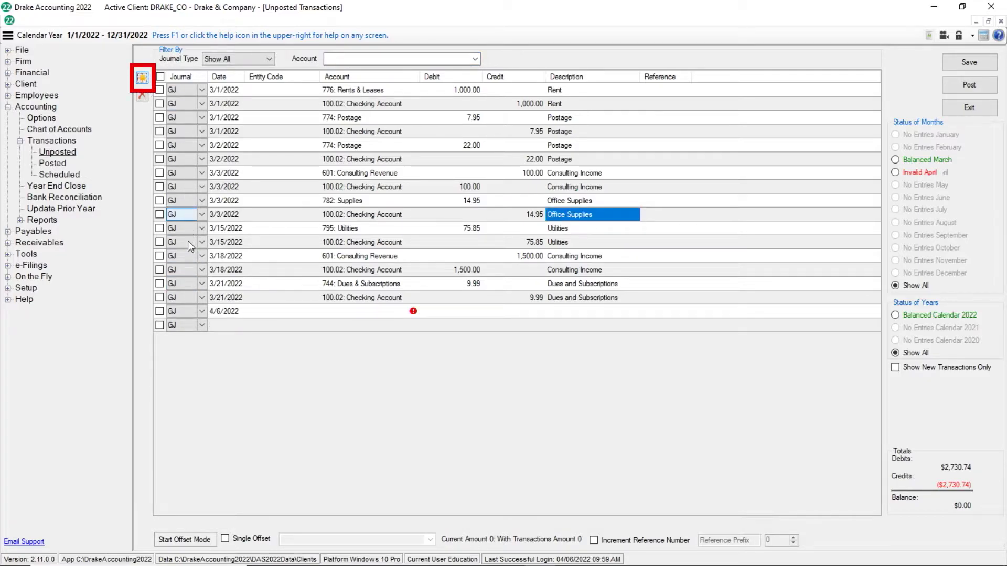
left_click(224, 313)
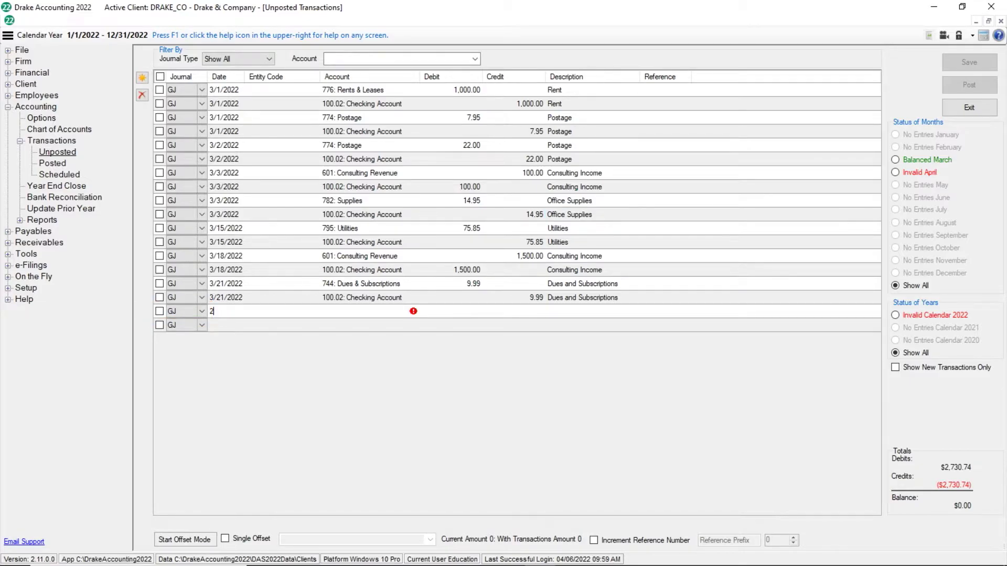
type("/15")
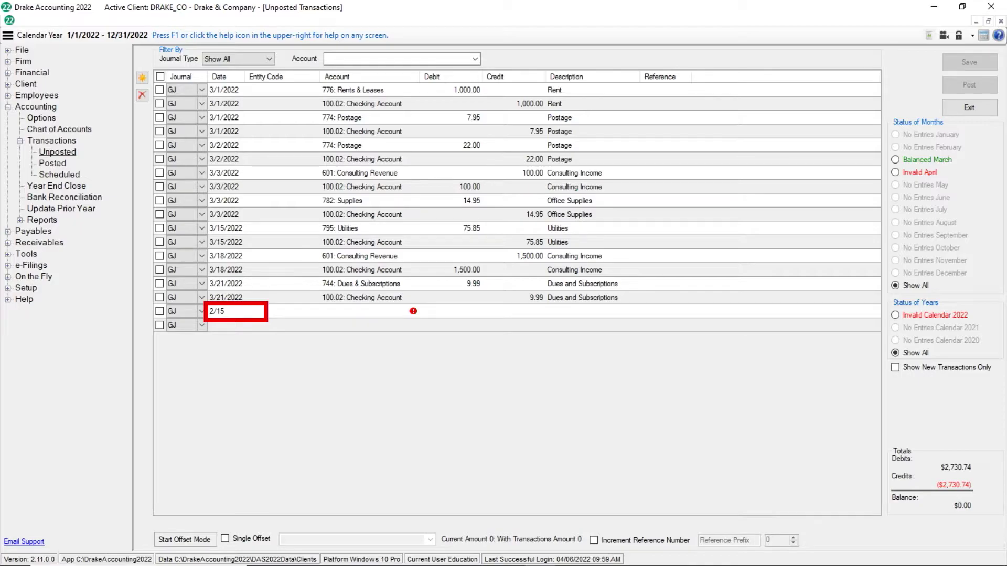
key("Tab")
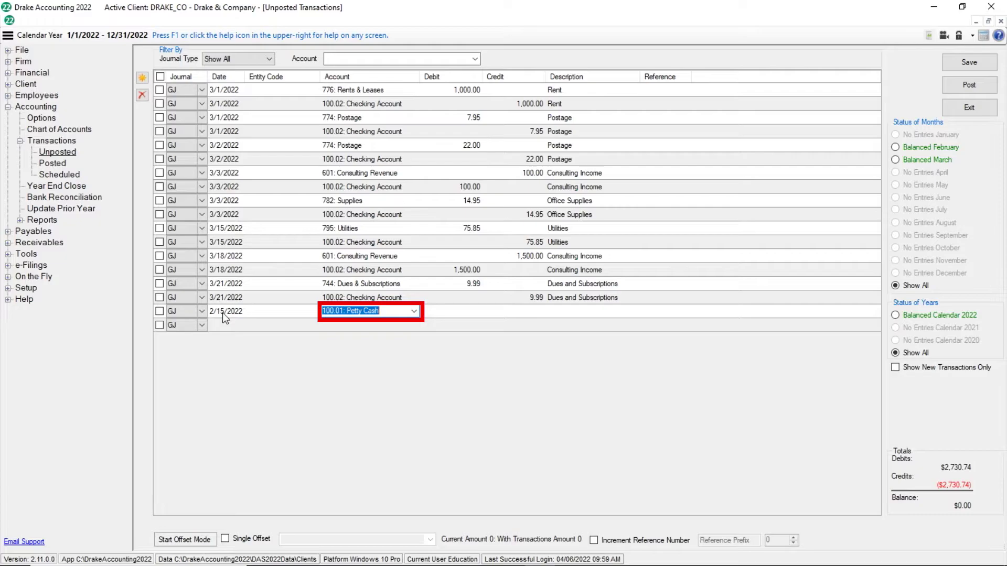
type("774: Postage")
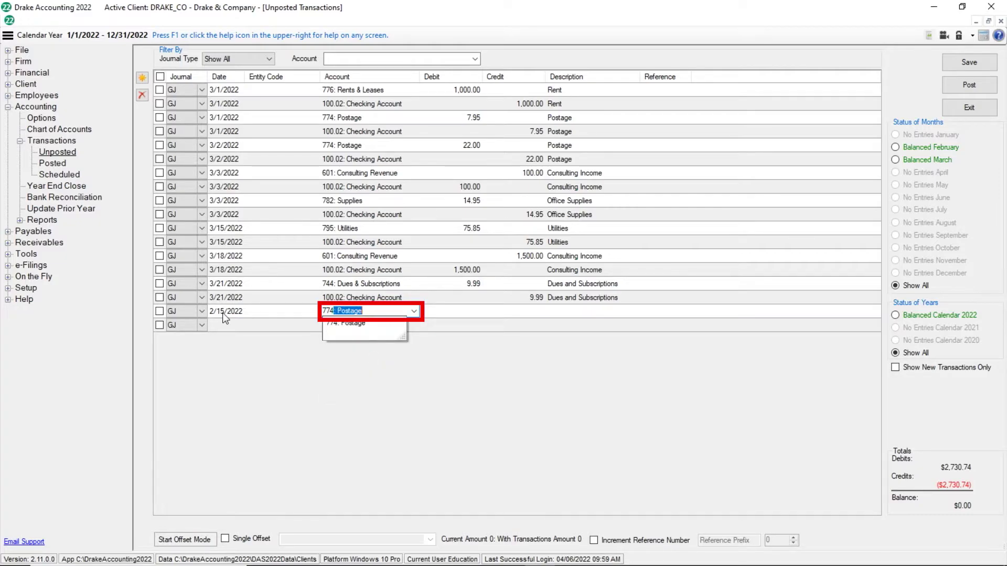
key("Tab")
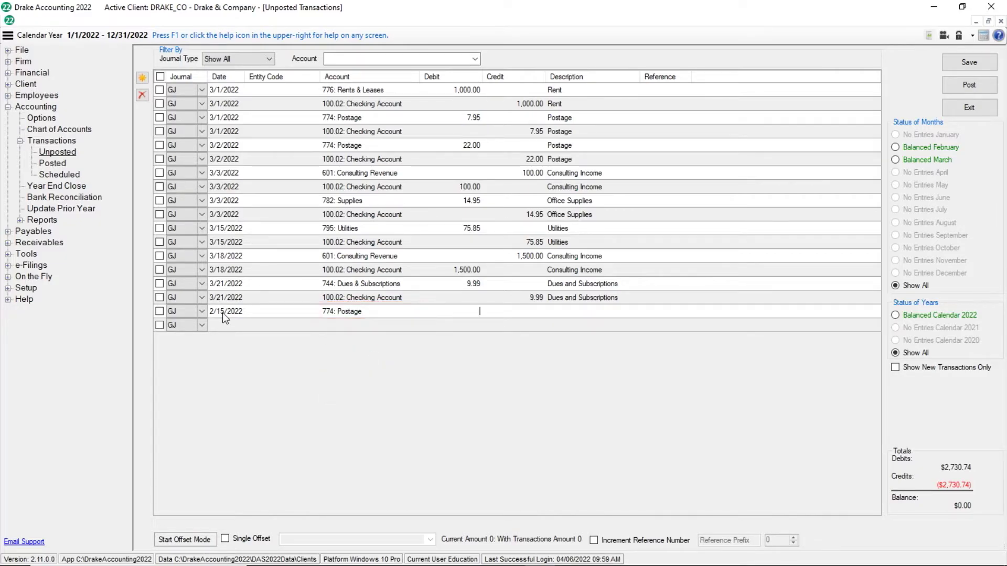
type("22")
key("Tab")
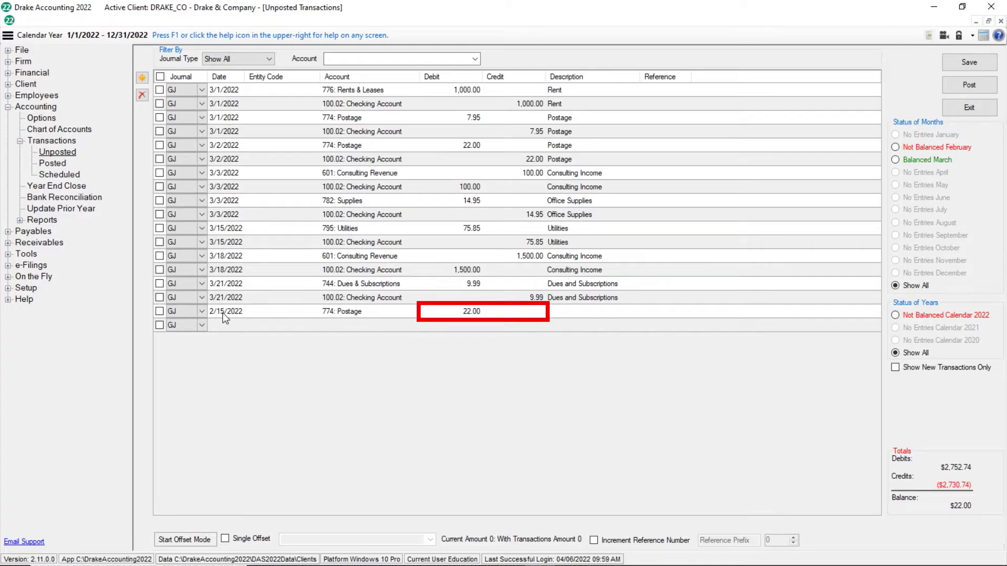
key("Tab")
type("P")
key("Tab")
- Add the offsetting 2/15 line crediting 100.02: Checking Account for 22.00
key("Tab")
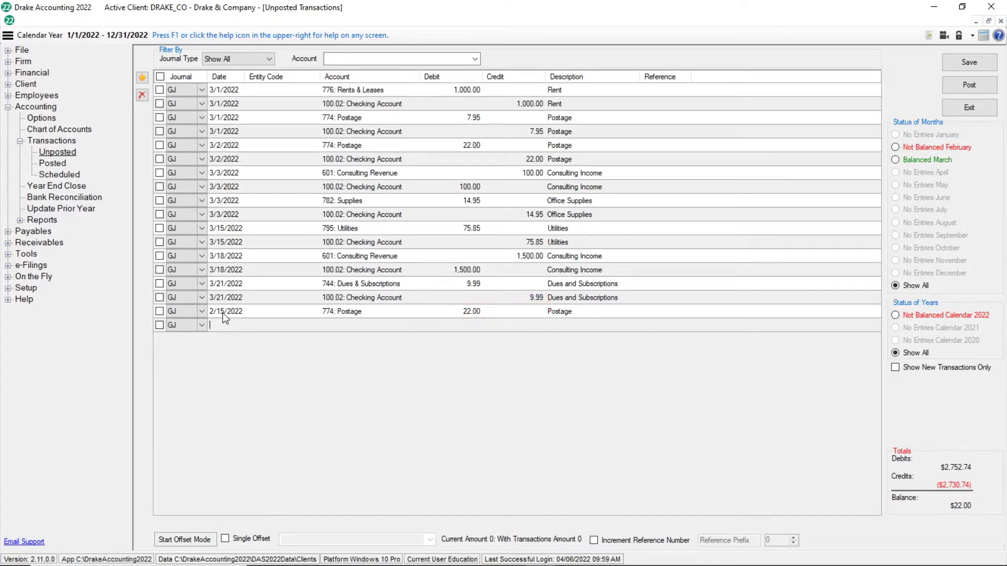
type("2/15")
key("Tab")
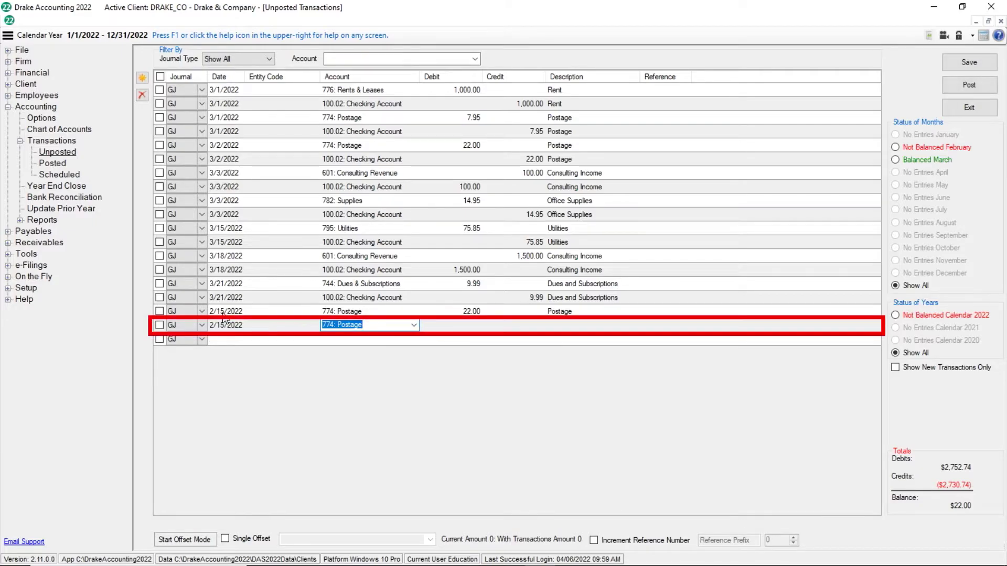
type("100.01: Petty Cash")
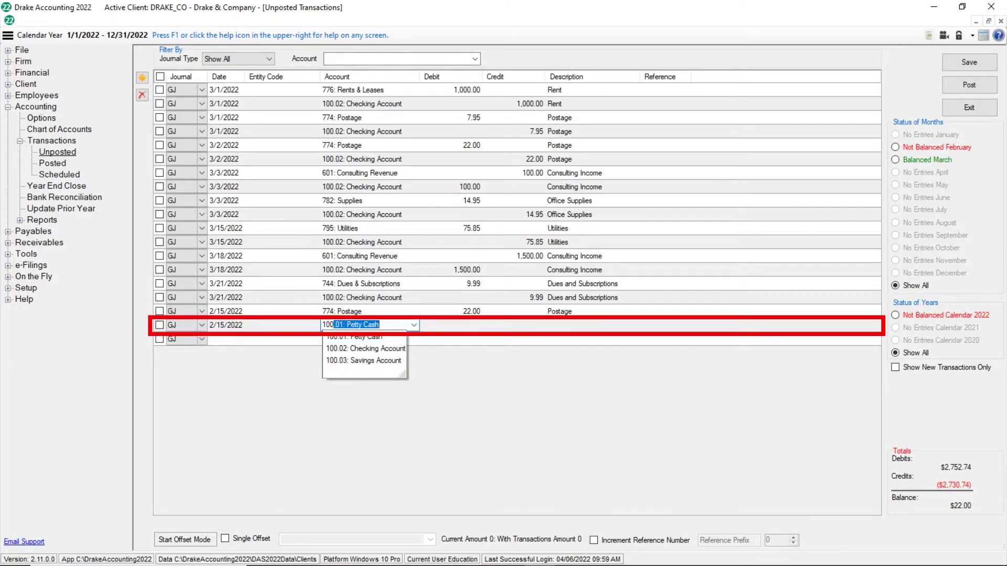
key("Down")
key("Tab")
key("Tab")
key("Tab")
key("Tab")
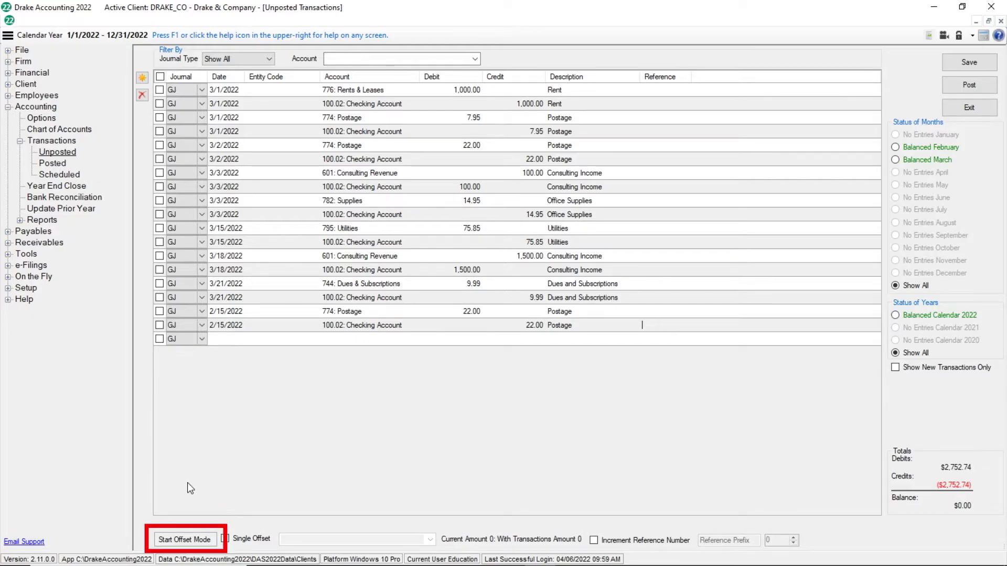
- Switch to offset mode and start a 2/1/2022 entry offset against Checking
left_click(192, 540)
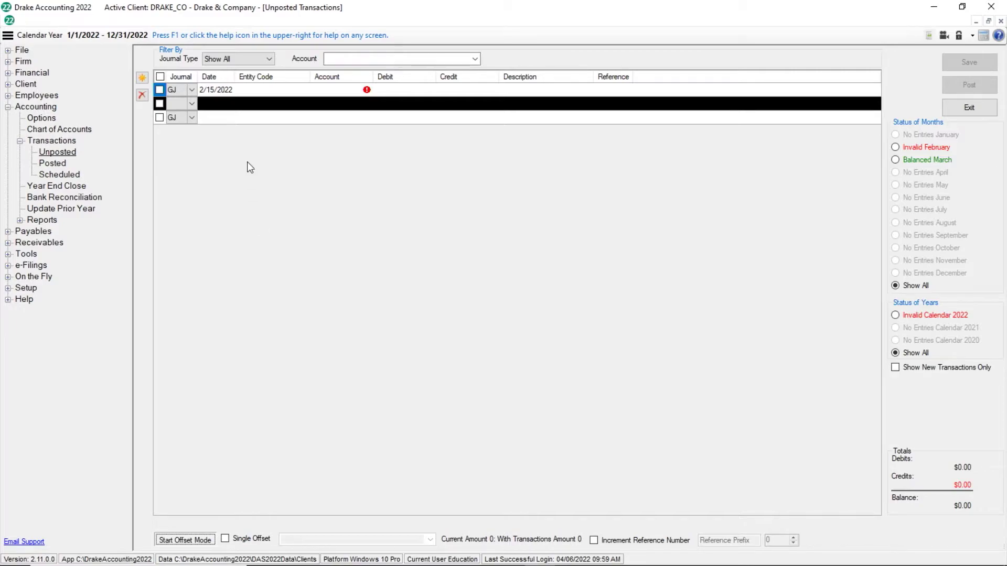
left_click(219, 90)
type("2/1")
key("Tab")
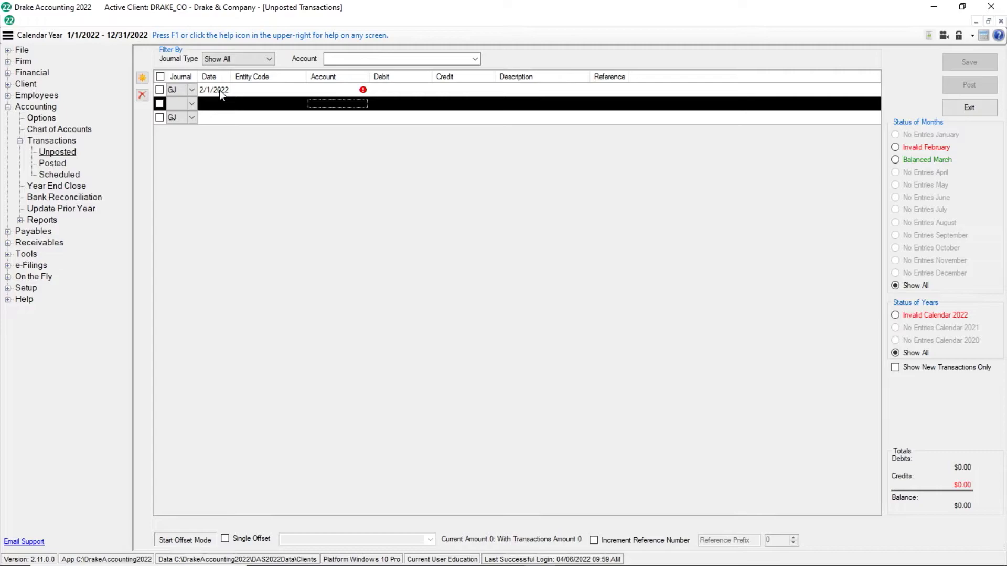
left_click(351, 90)
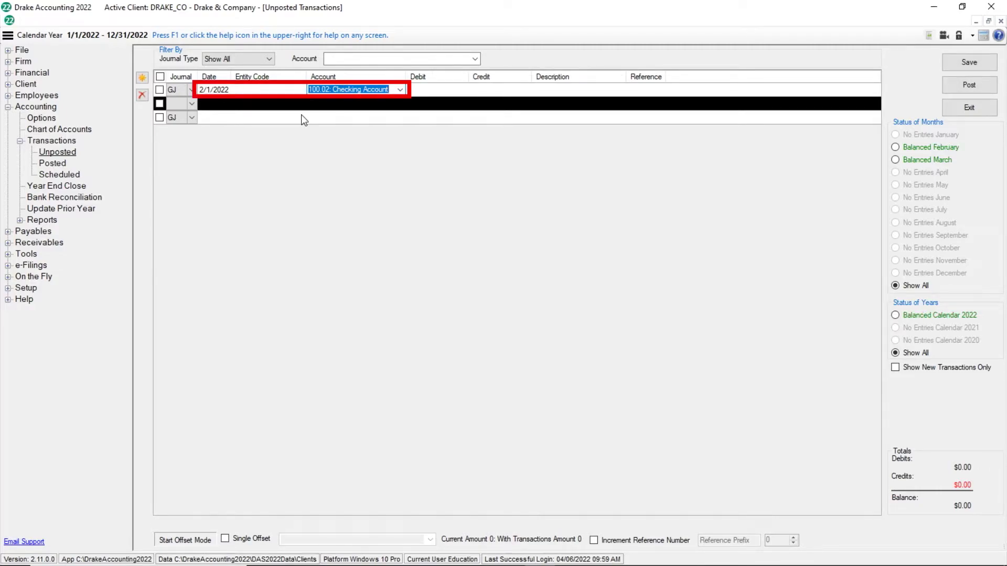
left_click(222, 116)
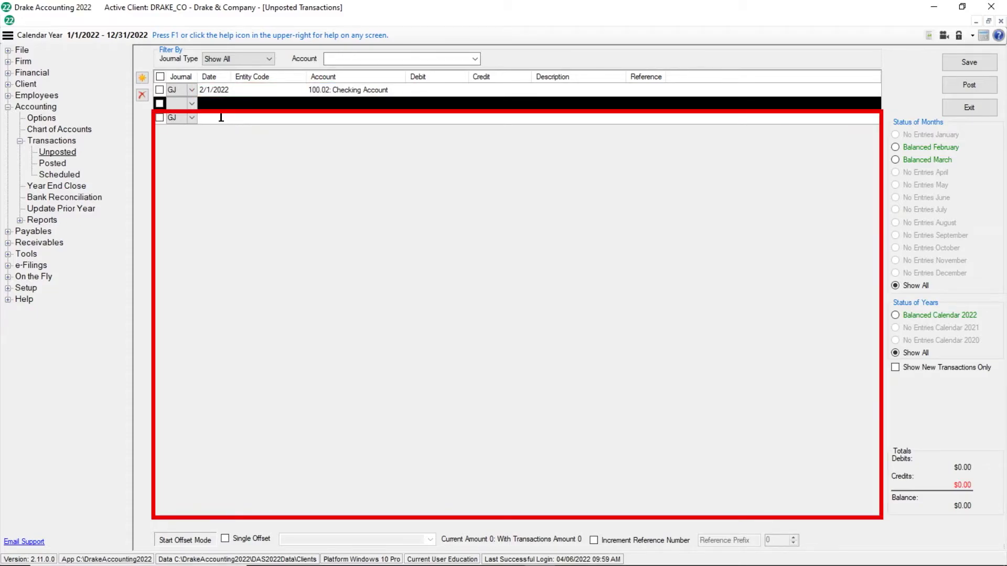
- Add a 2/1 line debiting 774: Postage 22.00 with description Postage
type("2/1")
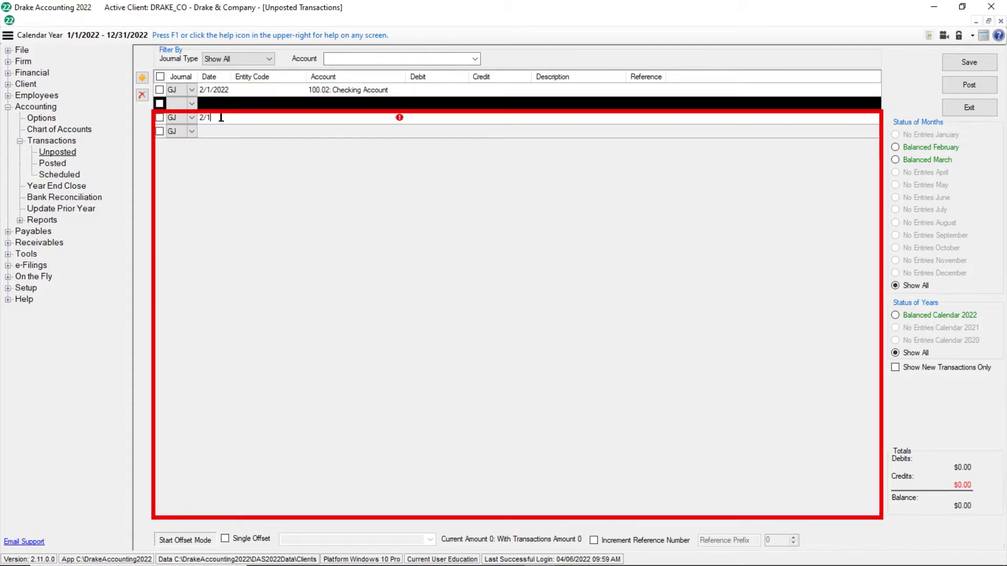
key("Tab")
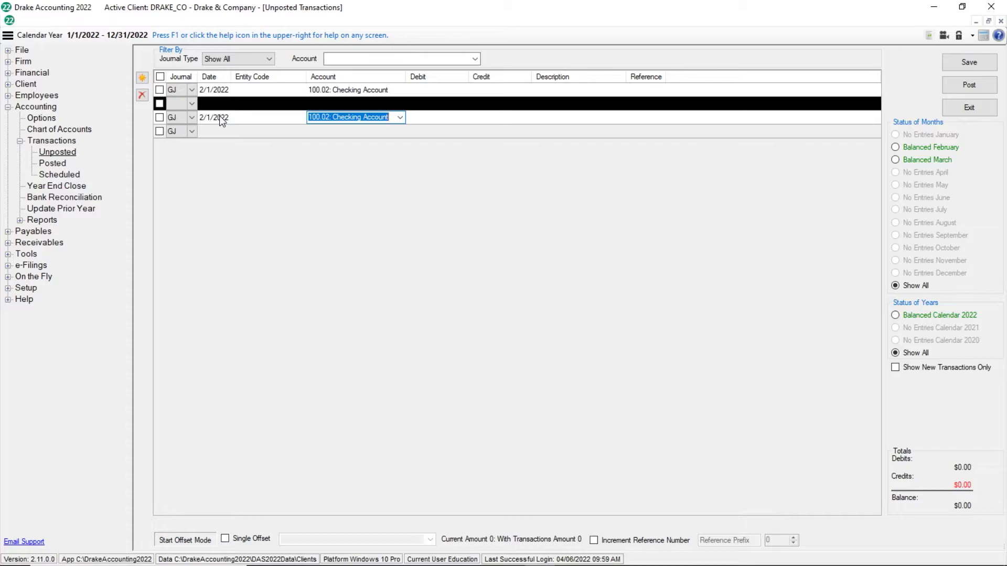
type("774")
key("Tab")
type("22")
key("Tab")
key("Tab")
type("Postage")
key("Tab")
key("Tab")
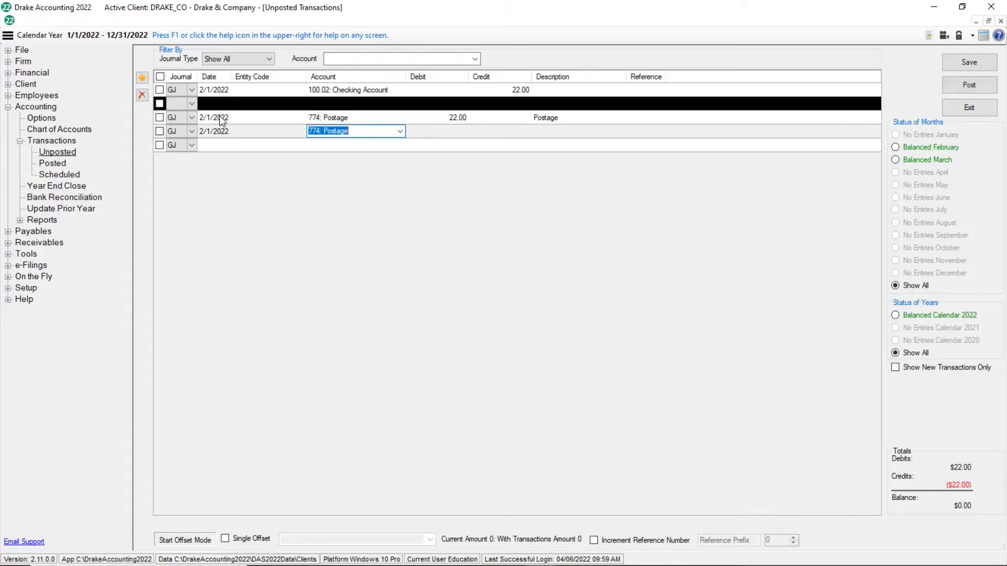
- Add a line debiting 776: Rents & Leases 1,200.00 with description Rent
type("776")
key("Tab")
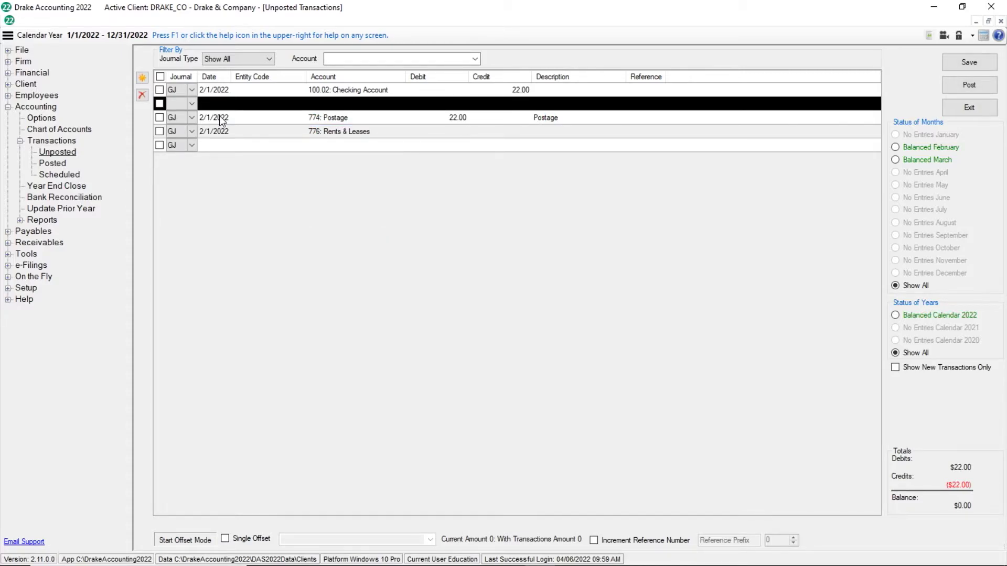
type("1200")
key("Tab")
key("Tab")
type("Rent")
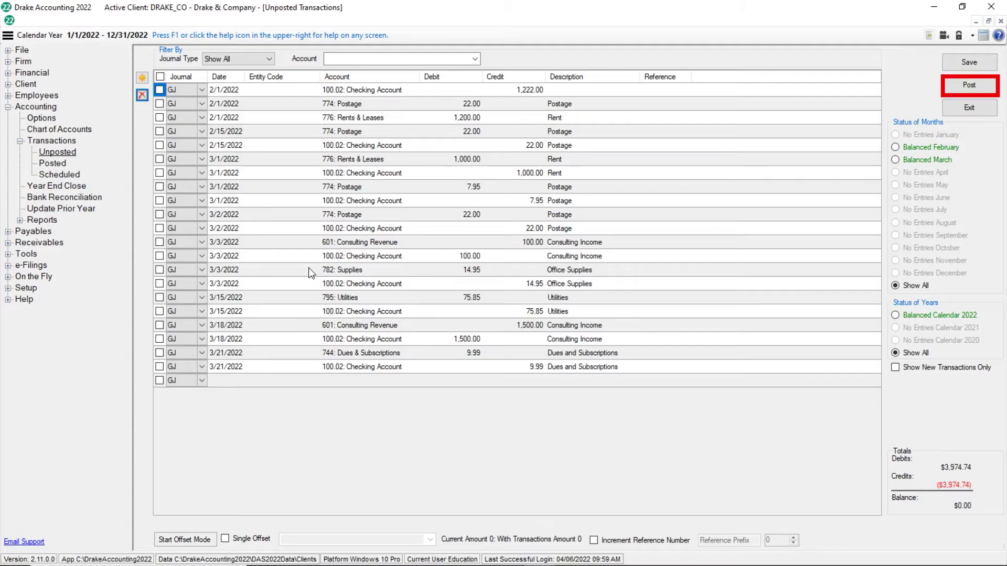
- Start posting with Alt+P and agree to save all transactions
key("alt+p")
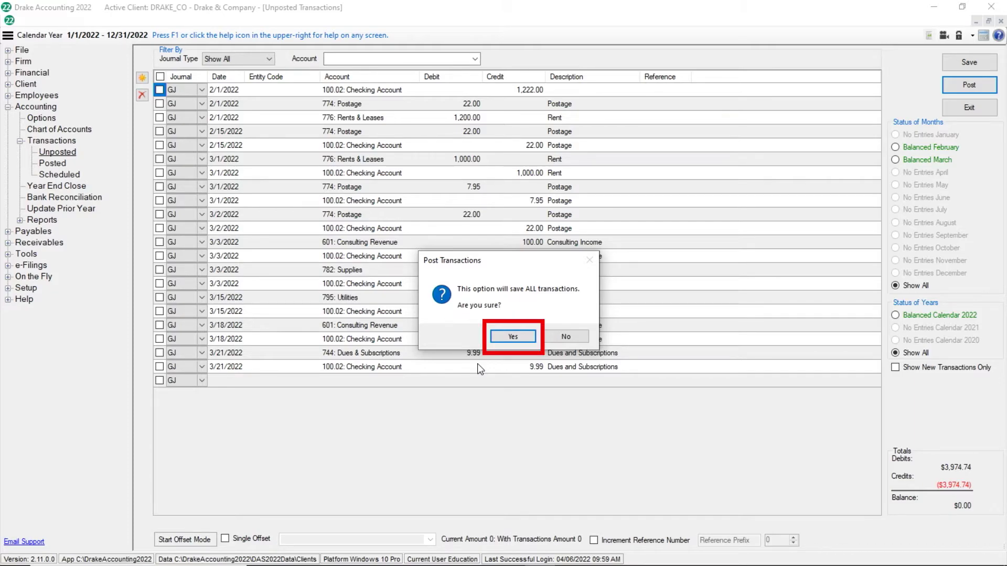
key("Return")
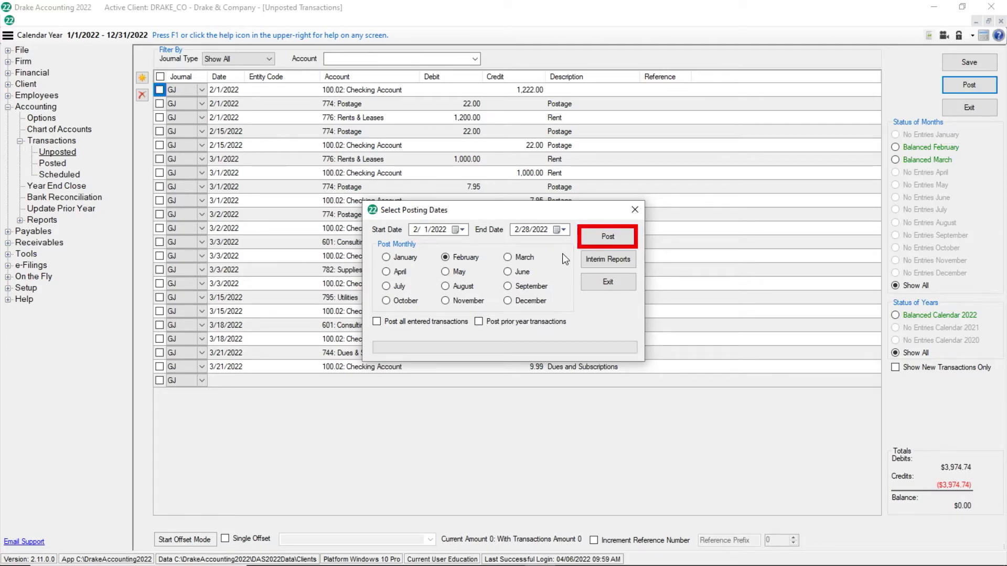
- Post the 2/1/2022–2/28/2022 period and confirm posting to the general ledger
left_click(617, 238)
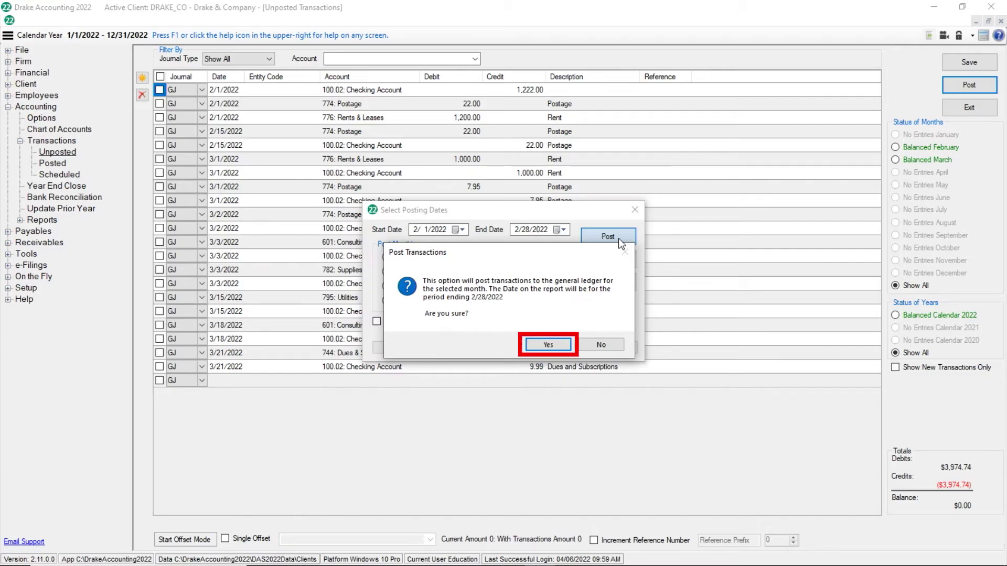
left_click(558, 345)
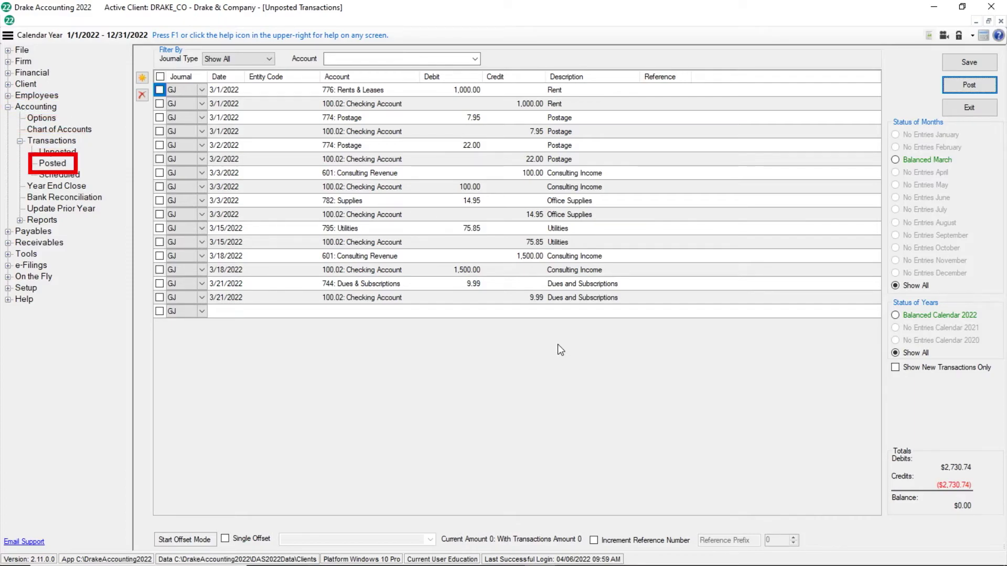
- Open the posted transactions and change the 2/1 Postage debit from 22.00 to 11.00
left_click(59, 167)
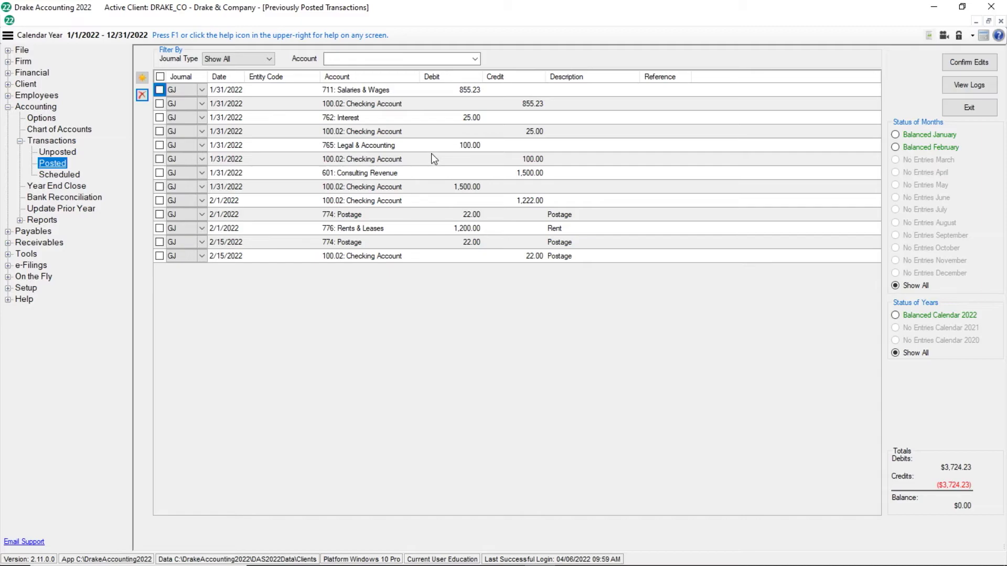
left_click(469, 216)
type("11")
key("Return")
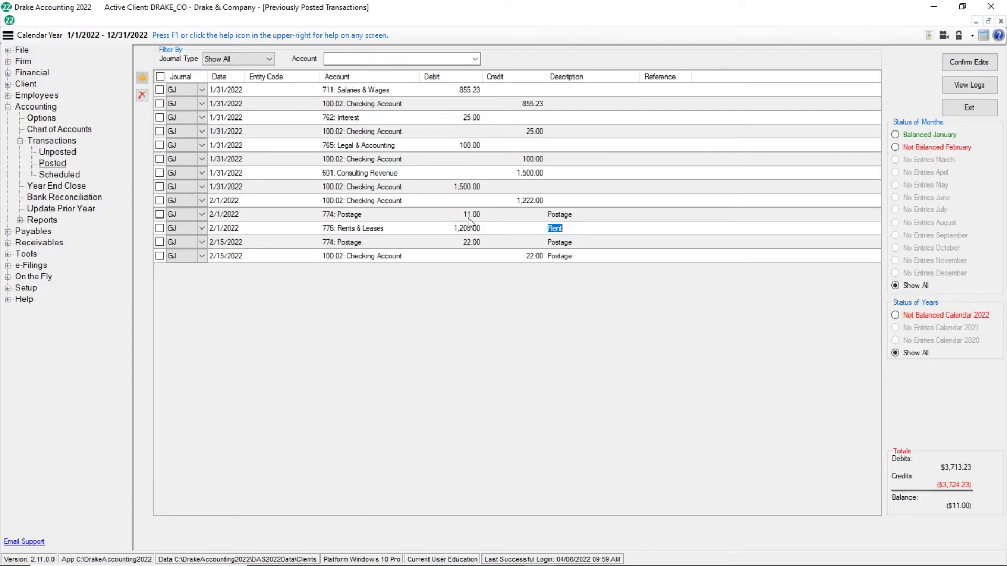
- Change the last row's 2/15 Checking credit from 22.00 to 11.00
key("Down")
key("Down")
key("shift+Tab")
type("11")
key("Return")
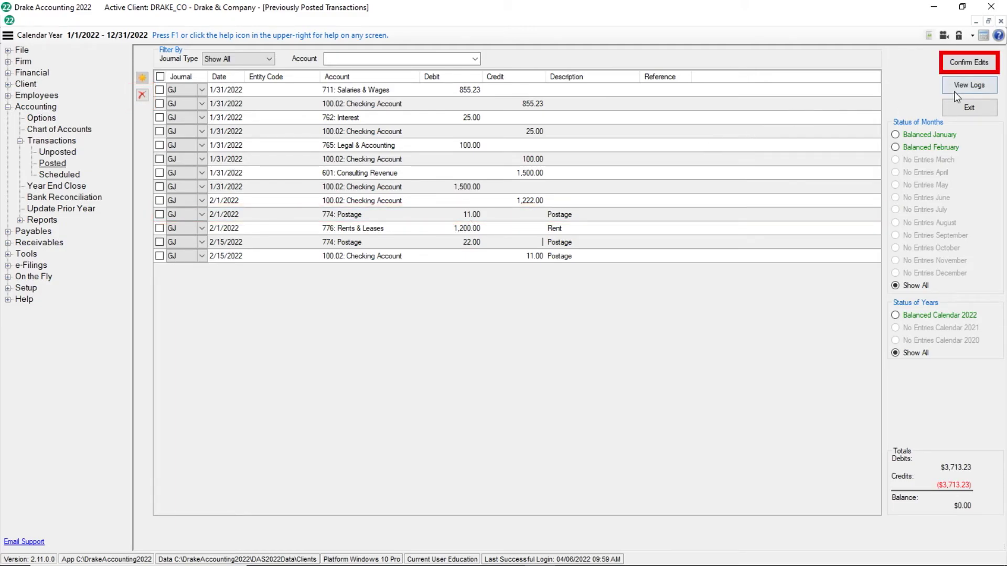
- Confirm the 11.00 posted-transaction edits and approve updating the chart of accounts
left_click(959, 67)
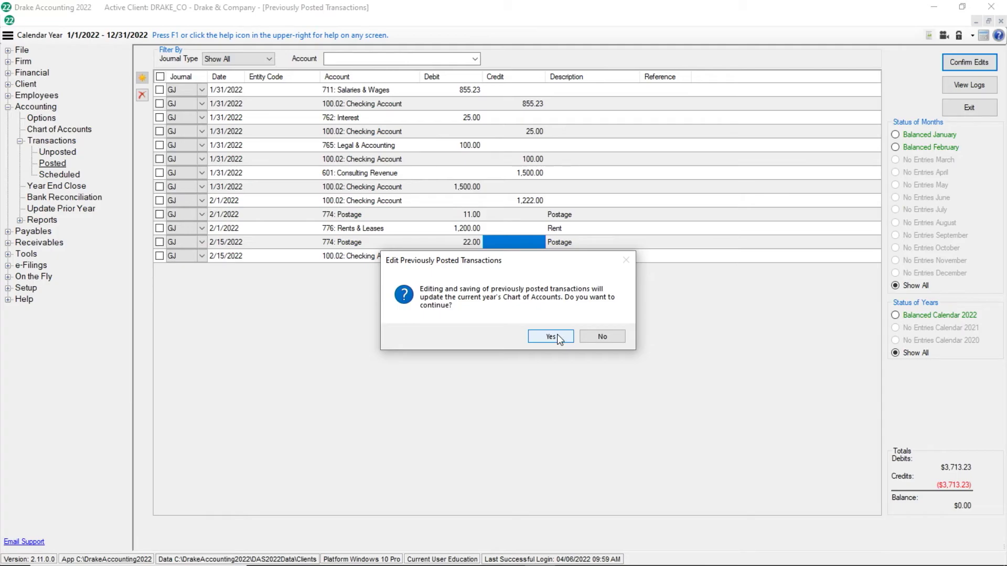
left_click(557, 335)
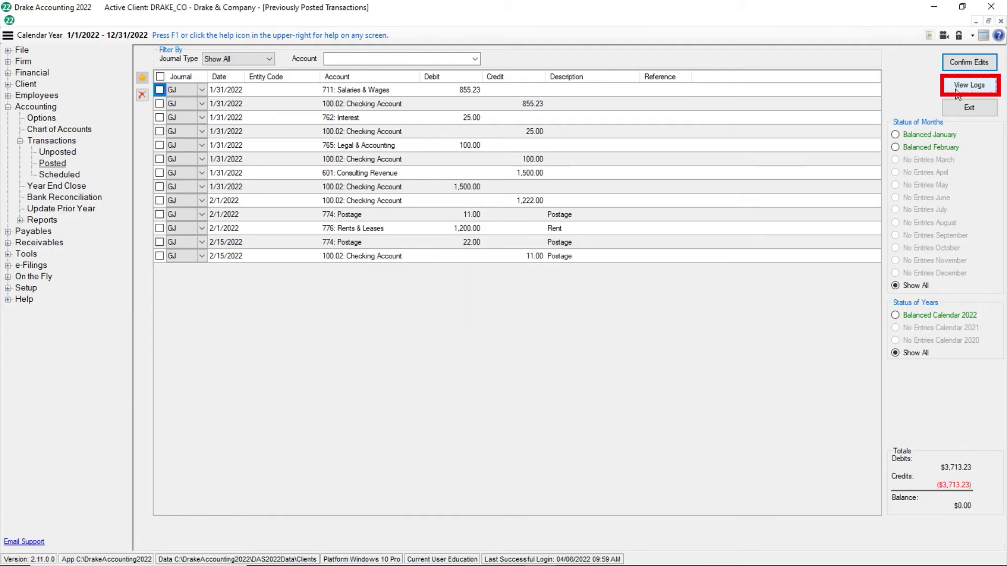
left_click(956, 89)
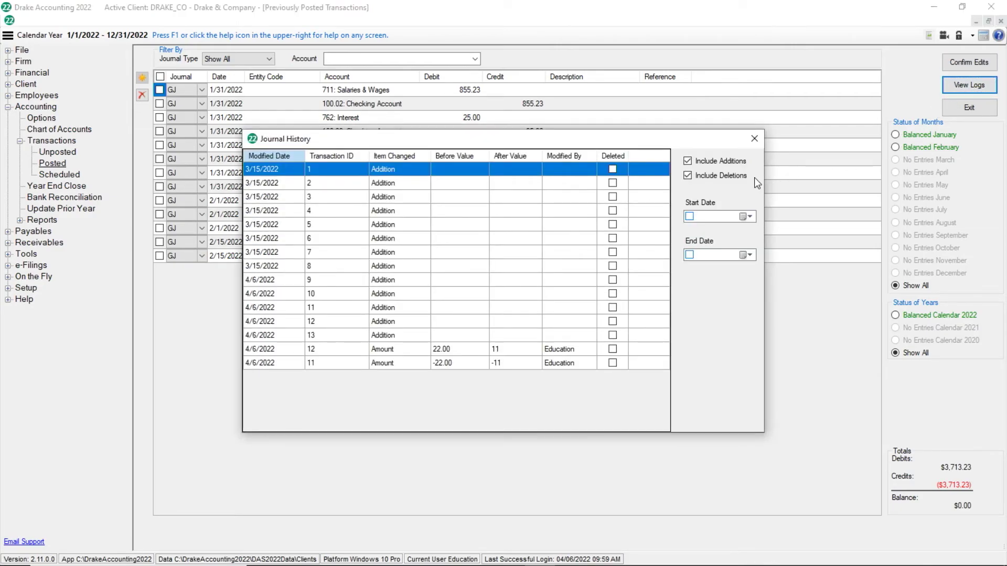
left_click(686, 176)
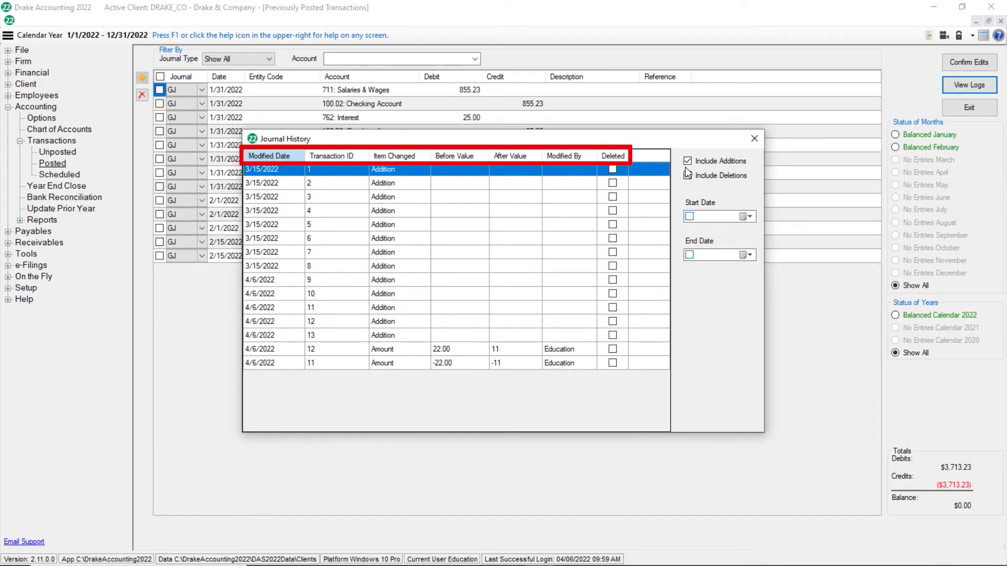
left_click(687, 176)
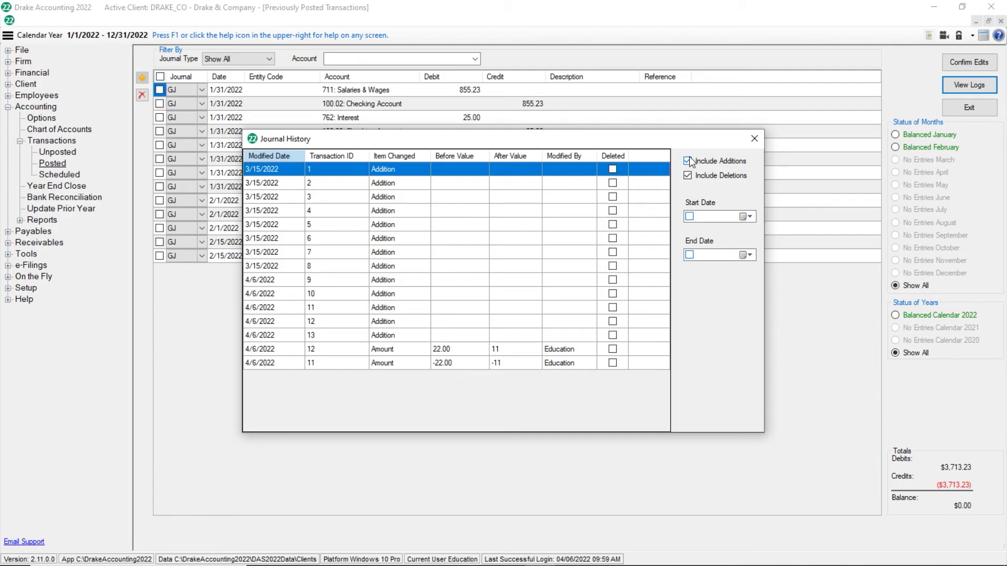
left_click(688, 162)
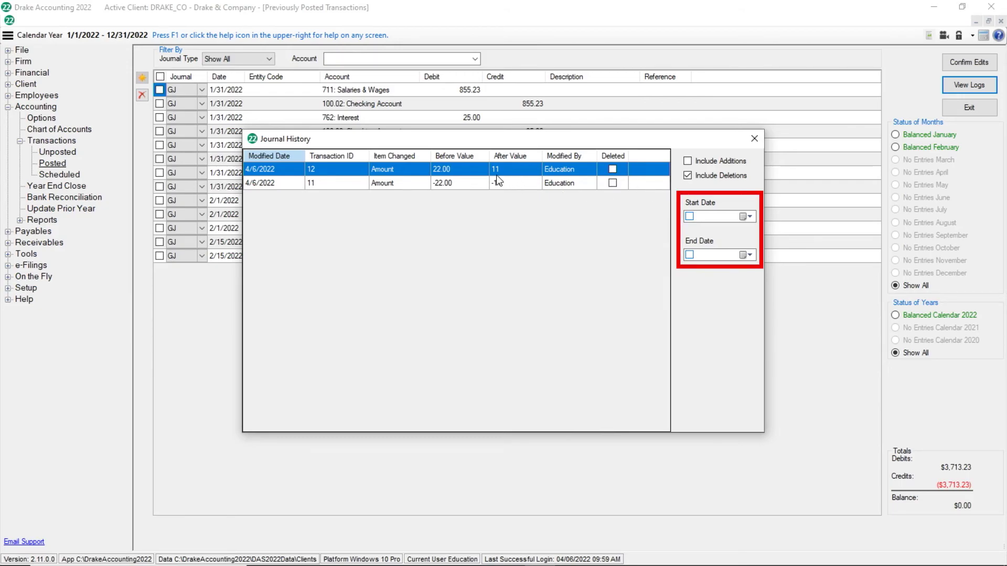
double_click(467, 171)
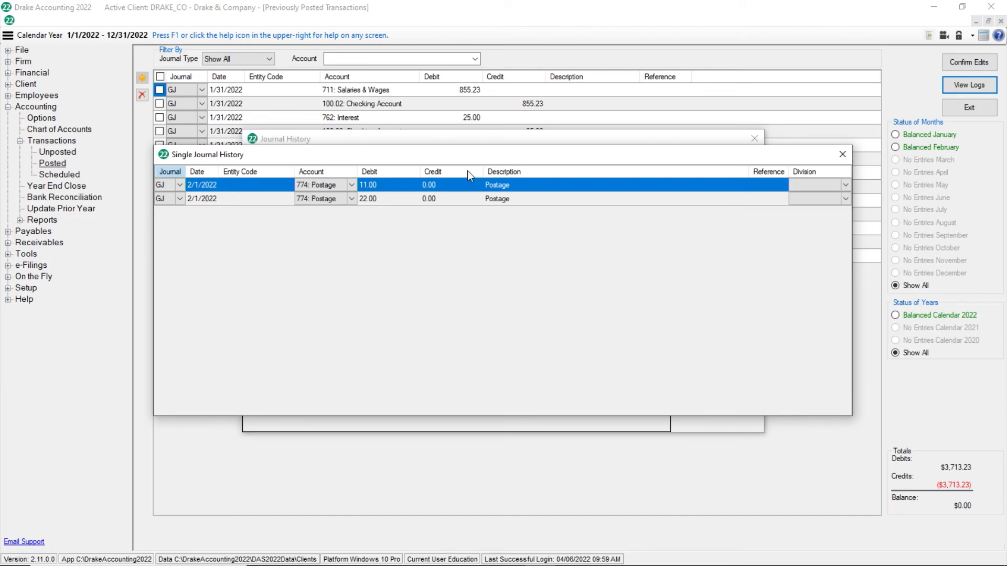
key("Escape")
left_click(753, 139)
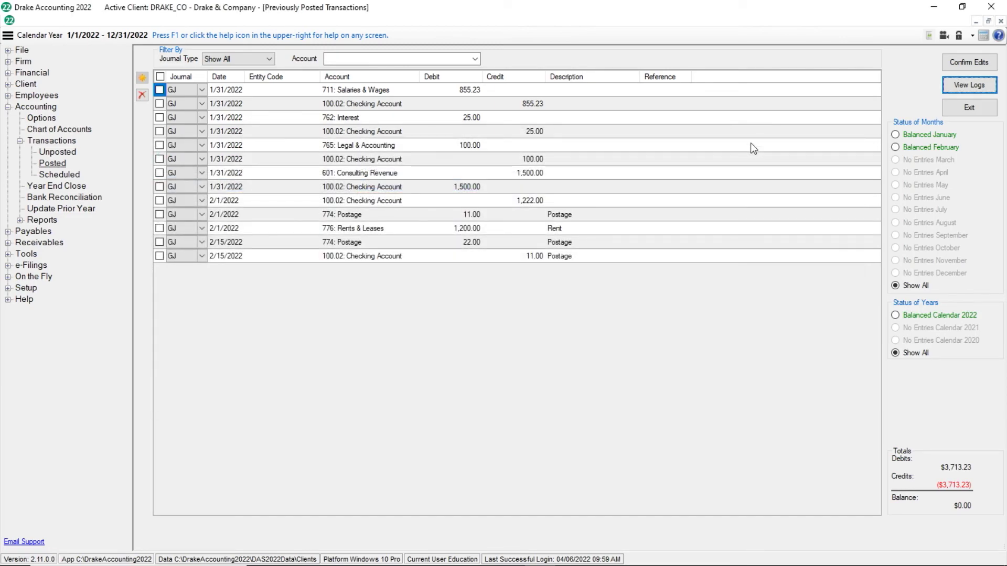